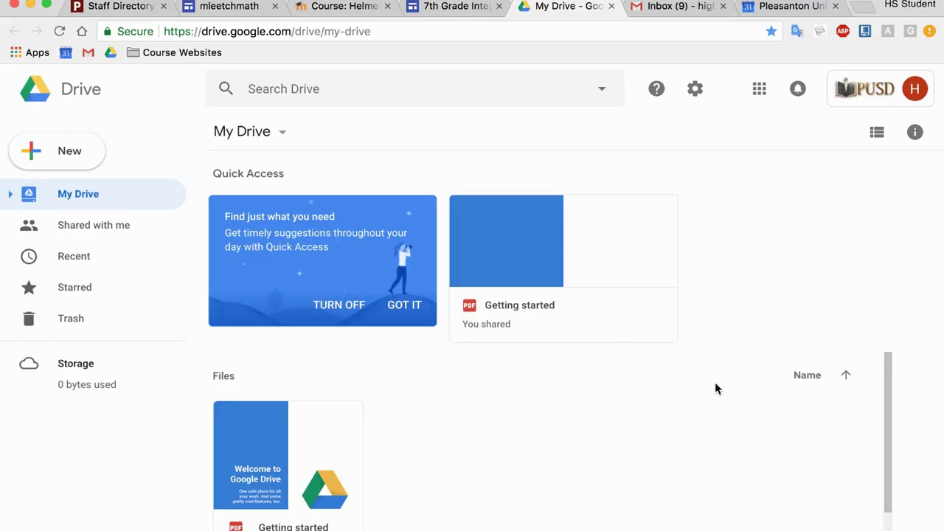
Step: Create a new folder named Math in My Drive
{"action": "left_click", "coordinate": [65, 161]}
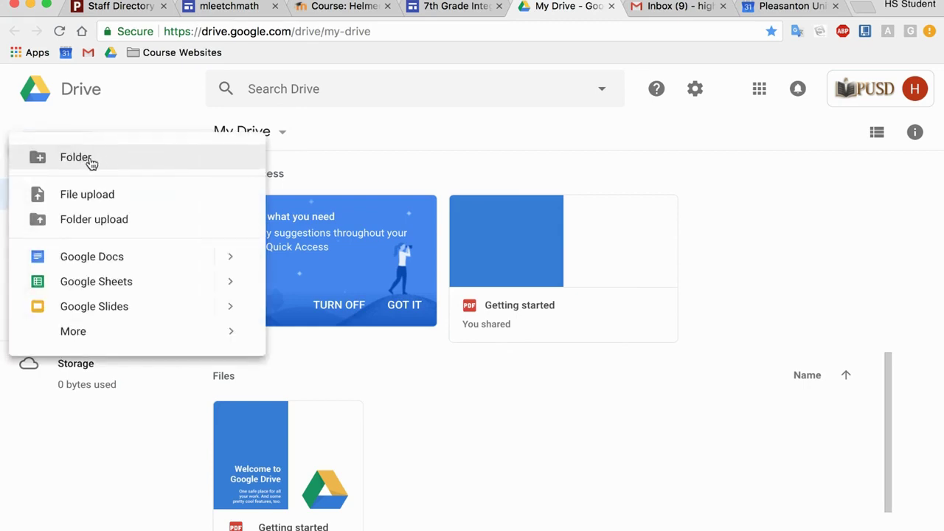
{"action": "key", "text": "Escape"}
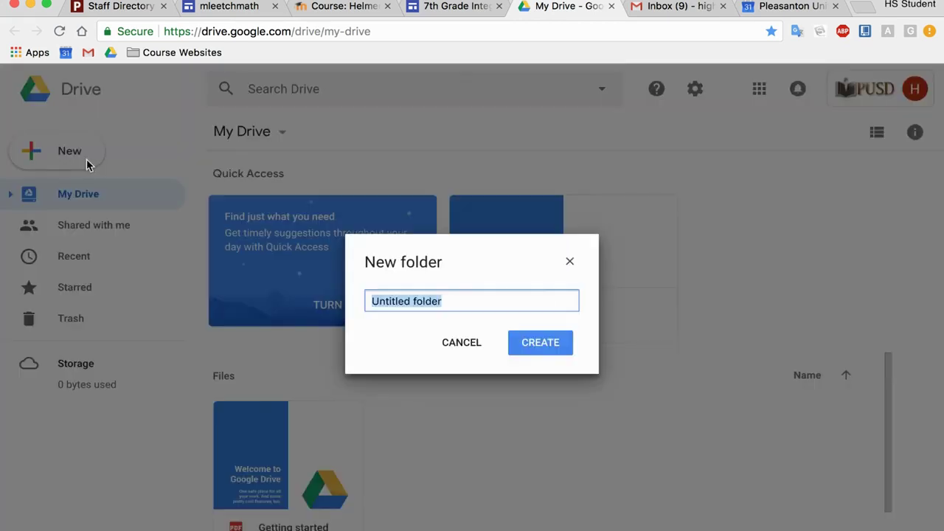
{"action": "type", "text": "Math"}
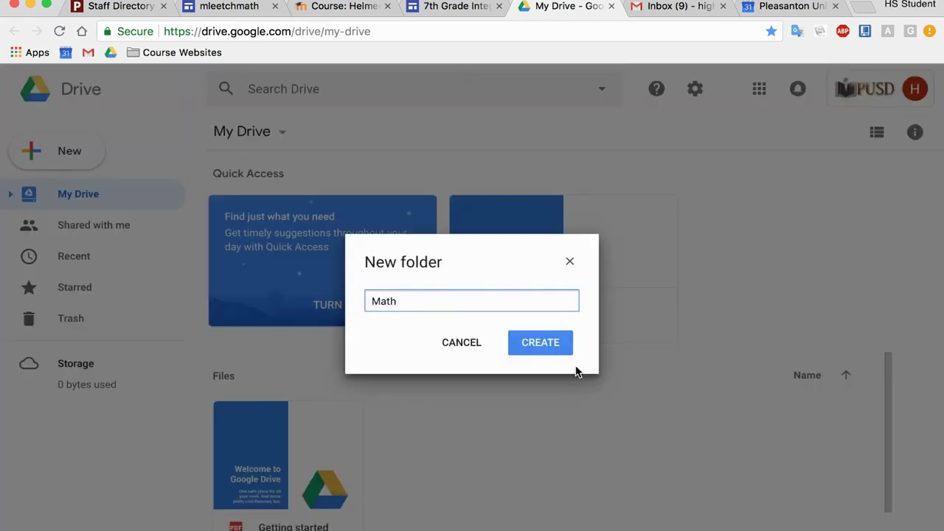
{"action": "left_click", "coordinate": [555, 348]}
Step: Create a second folder named History
{"action": "left_click", "coordinate": [63, 159]}
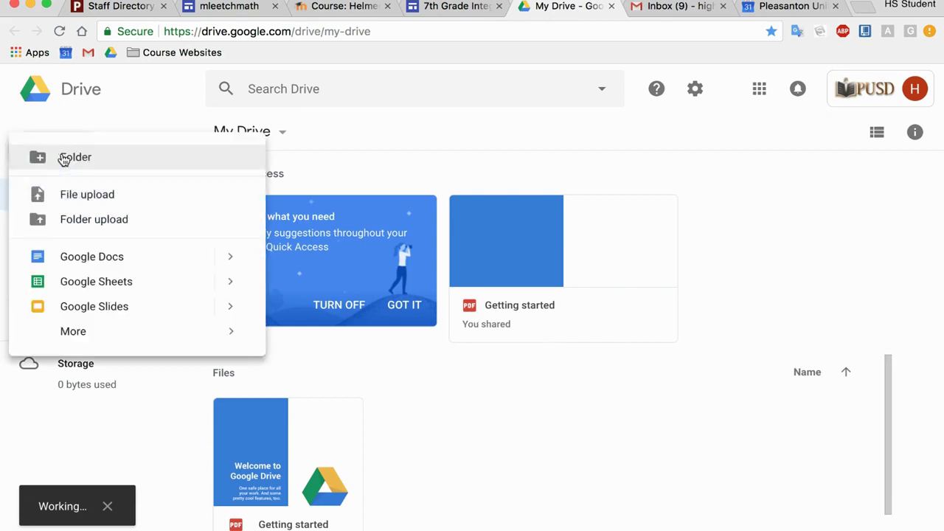
{"action": "left_click", "coordinate": [74, 159]}
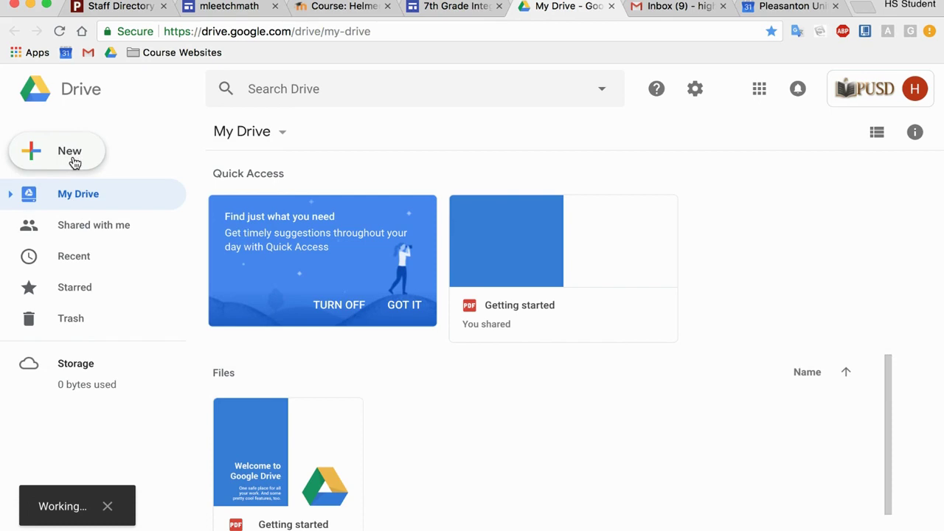
{"action": "type", "text": "H"}
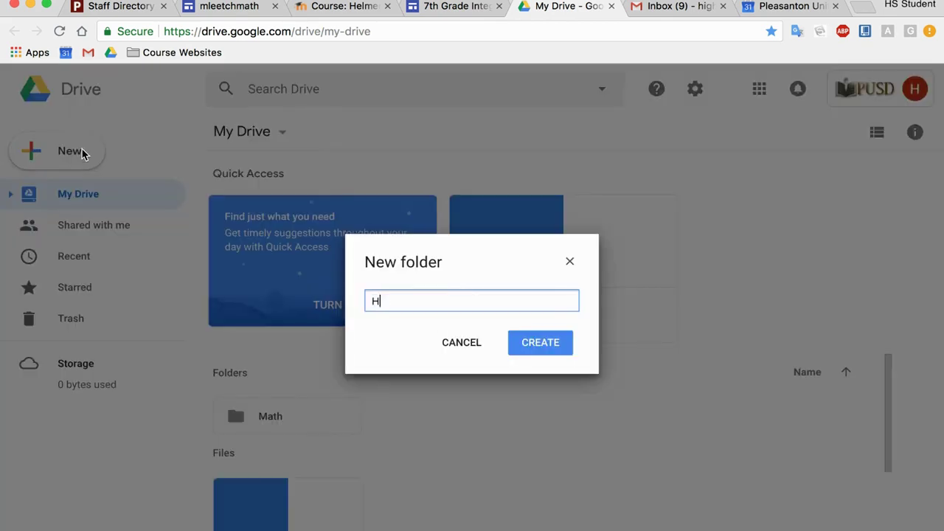
{"action": "type", "text": "istory"}
{"action": "left_click", "coordinate": [530, 345]}
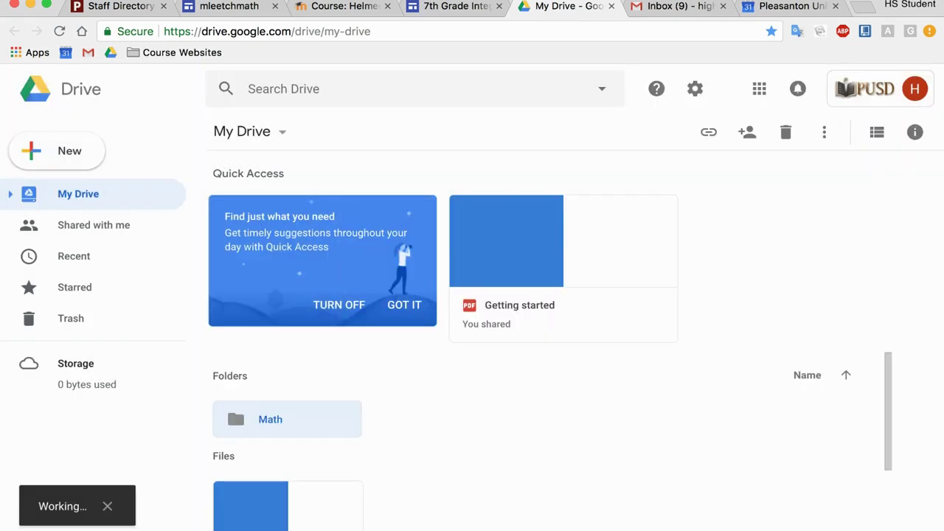
Step: Create a third folder named English
{"action": "left_click", "coordinate": [74, 152]}
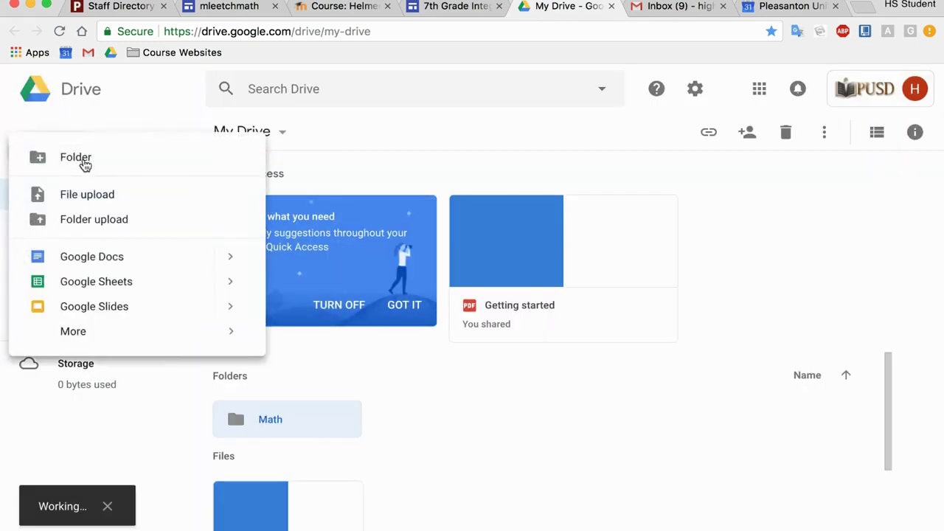
{"action": "left_click", "coordinate": [83, 163]}
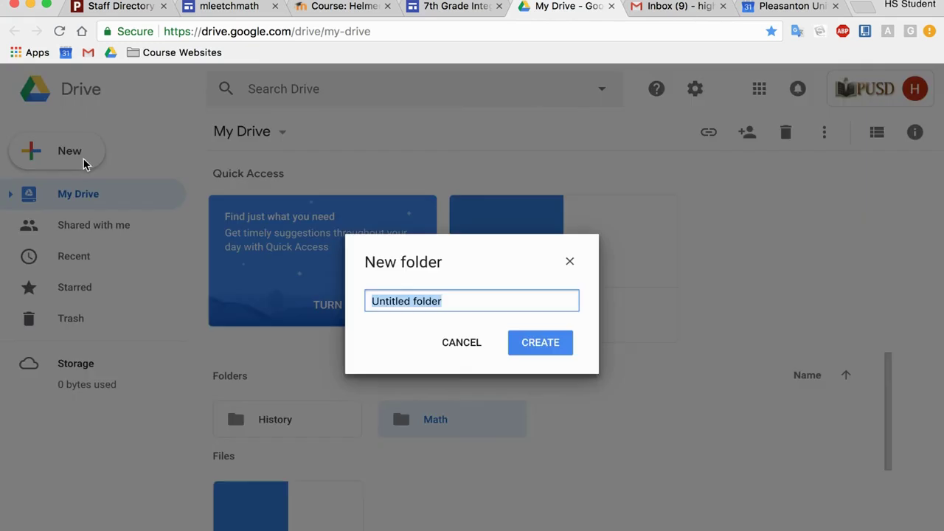
{"action": "type", "text": "English"}
{"action": "key", "text": "Return"}
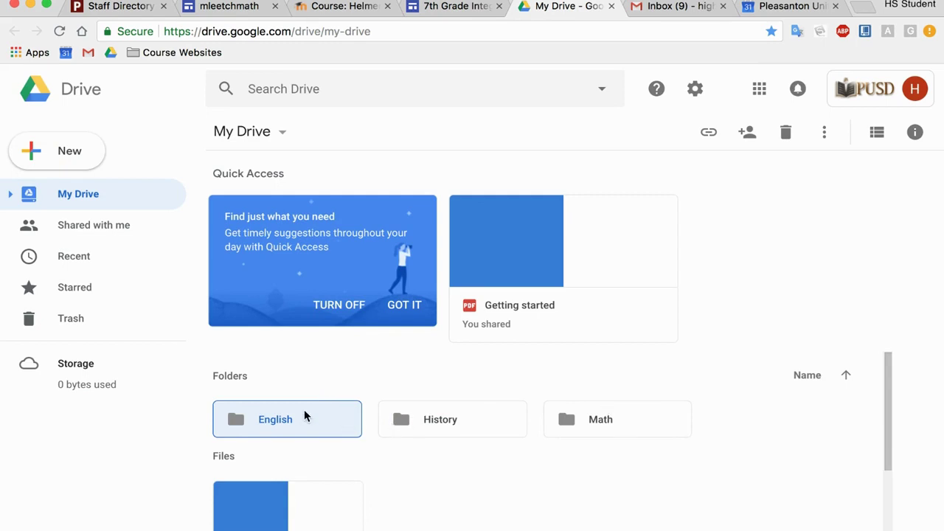
Step: Colour the folders: English red, History yellow, Math green
{"action": "right_click", "coordinate": [304, 415]}
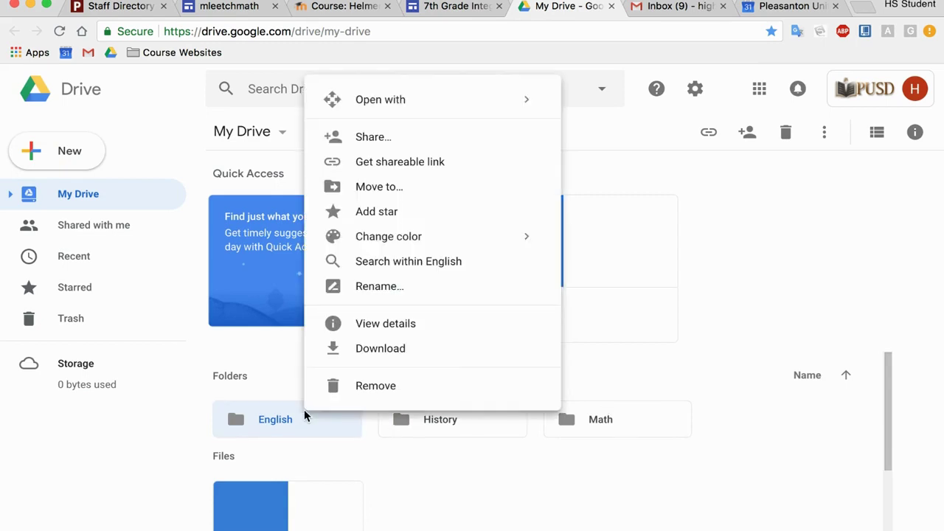
{"action": "mouse_move", "coordinate": [385, 248]}
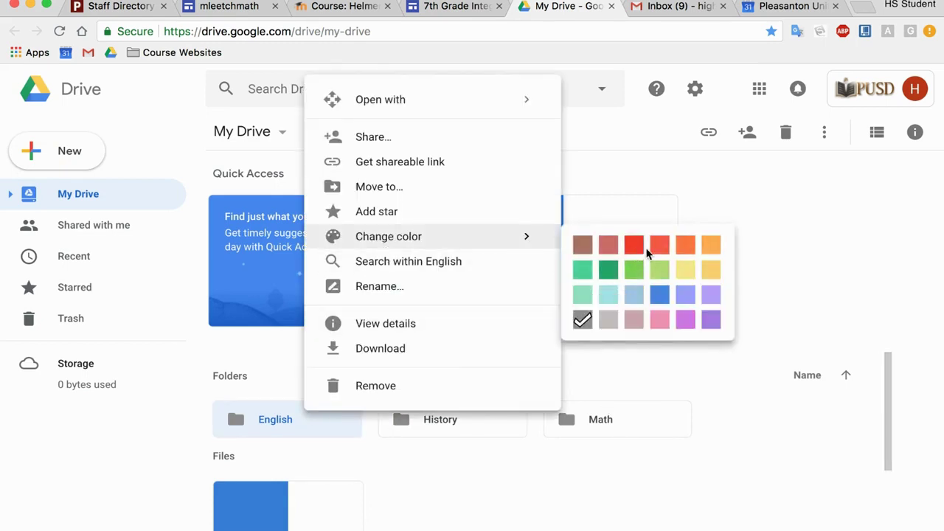
{"action": "left_click", "coordinate": [634, 244]}
{"action": "right_click", "coordinate": [495, 416]}
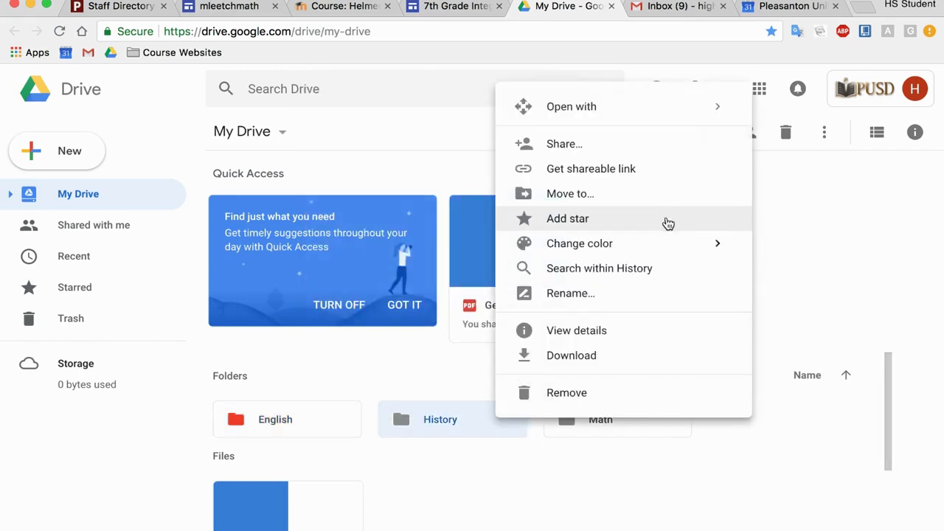
{"action": "mouse_move", "coordinate": [658, 250]}
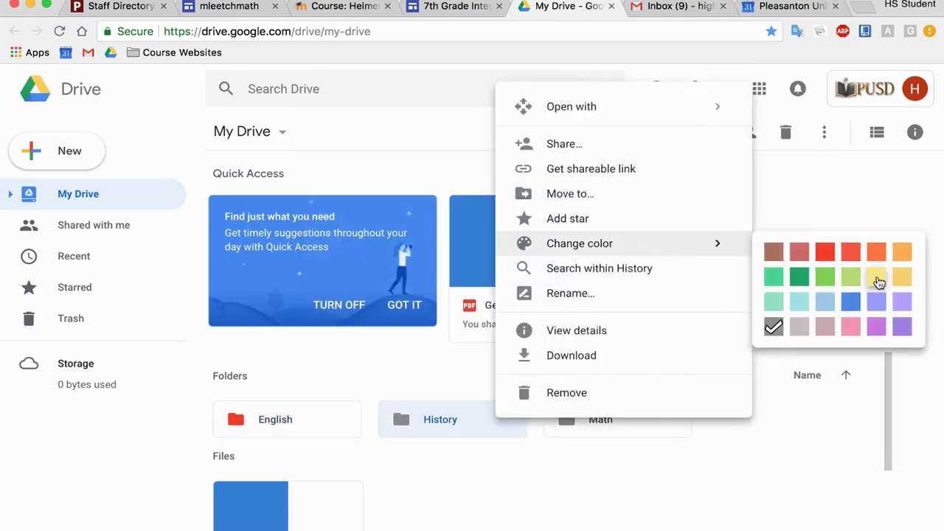
{"action": "left_click", "coordinate": [875, 278]}
{"action": "right_click", "coordinate": [614, 424]}
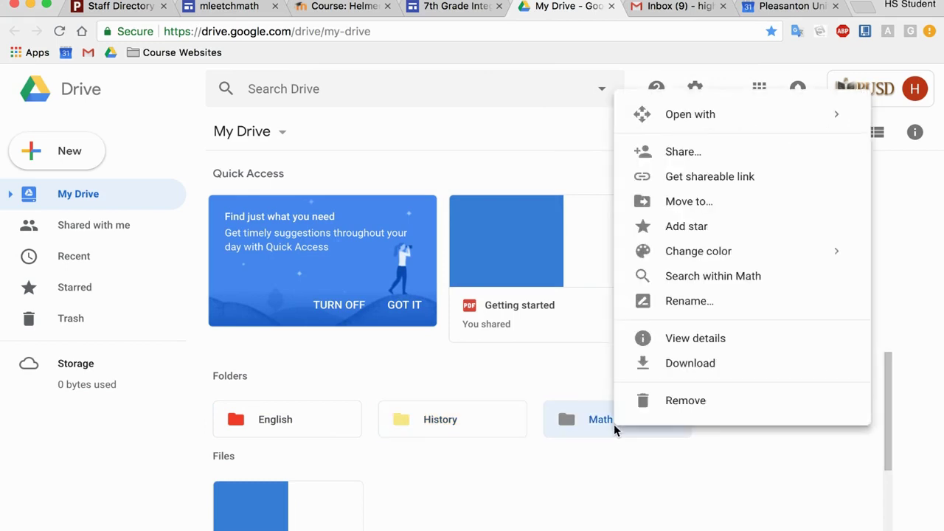
{"action": "mouse_move", "coordinate": [688, 254]}
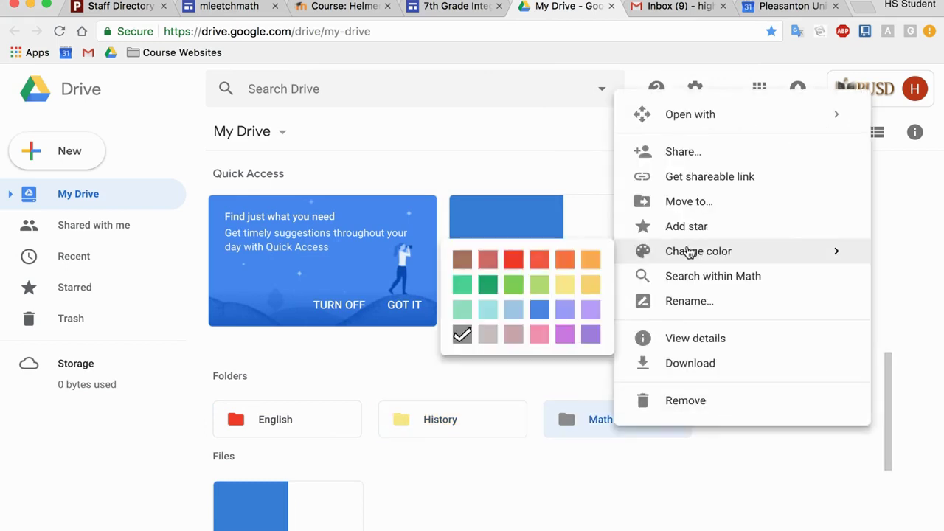
{"action": "left_click", "coordinate": [487, 287]}
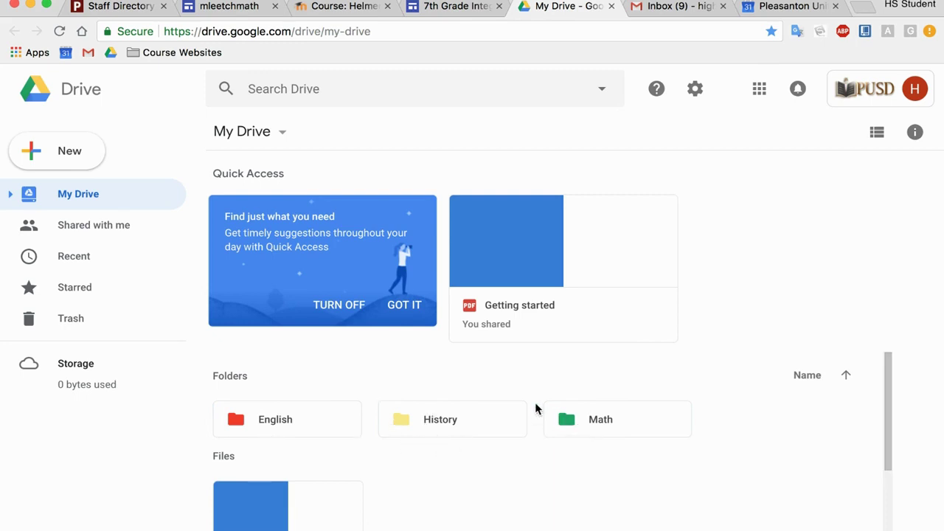
{"action": "double_click", "coordinate": [310, 419]}
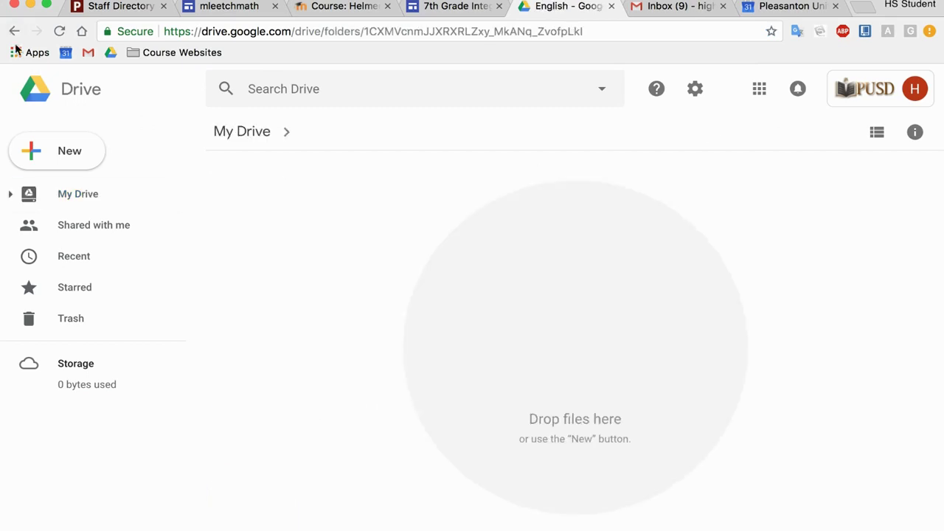
{"action": "left_click", "coordinate": [14, 32]}
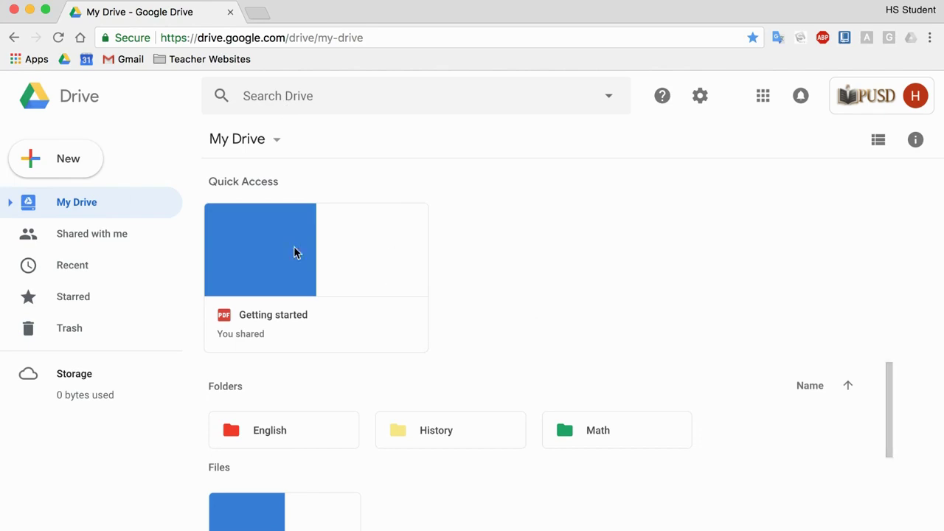
Step: Browse the extra apps under New > More, then bring up the New list again
{"action": "left_click", "coordinate": [62, 172]}
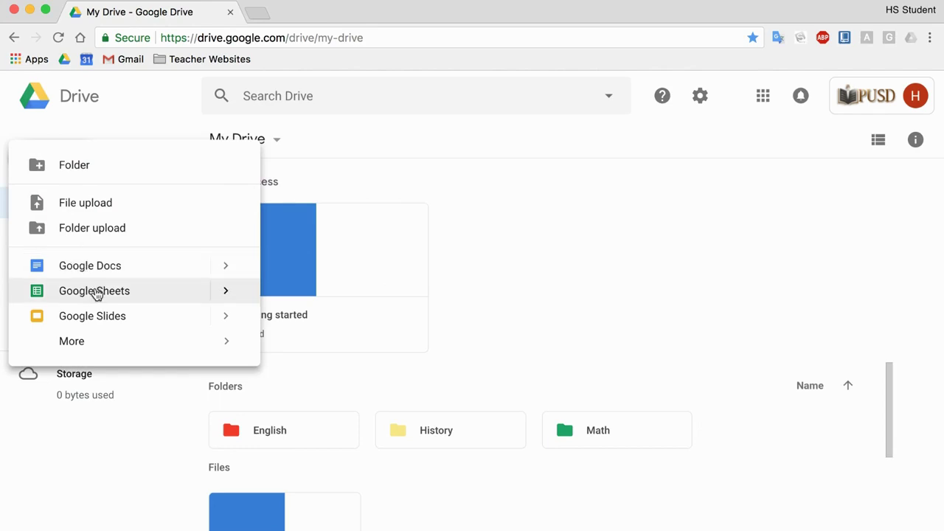
{"action": "mouse_move", "coordinate": [103, 347]}
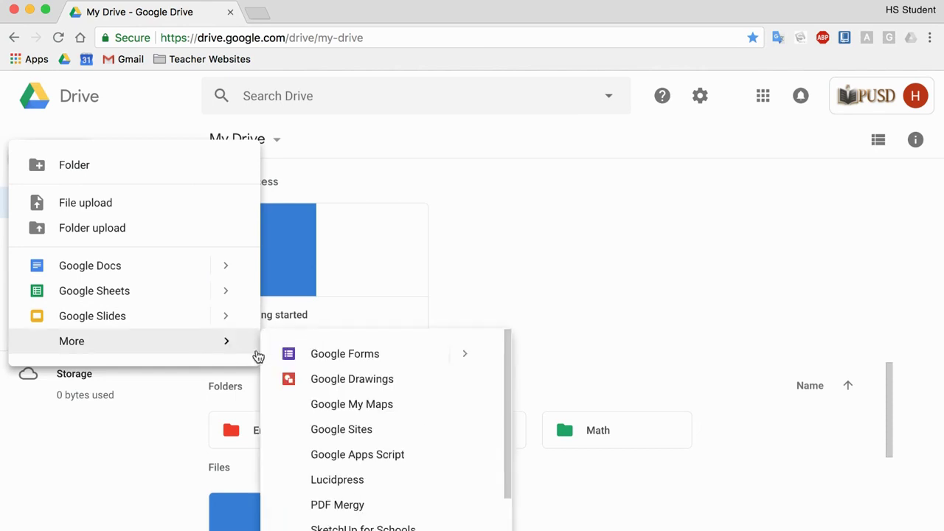
{"action": "scroll", "coordinate": [366, 411], "scroll_direction": "down", "scroll_amount": 2}
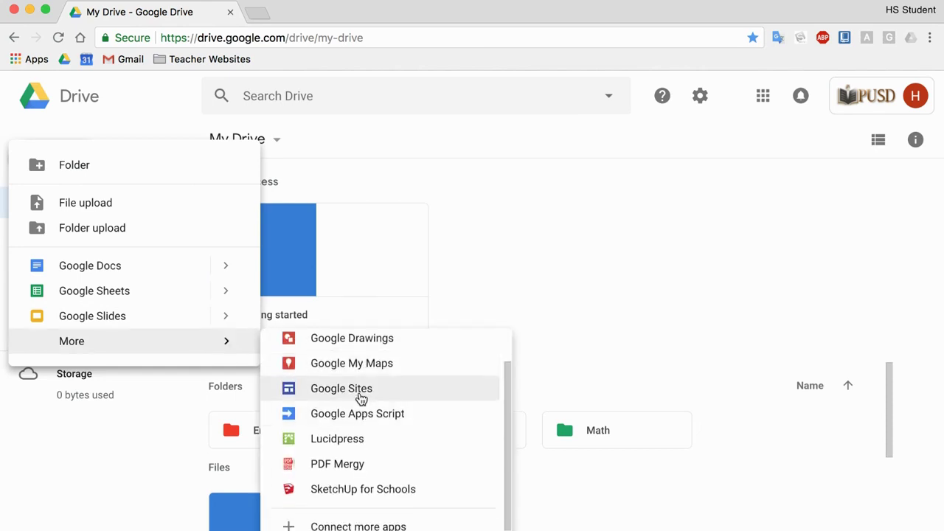
{"action": "scroll", "coordinate": [361, 398], "scroll_direction": "up", "scroll_amount": 2}
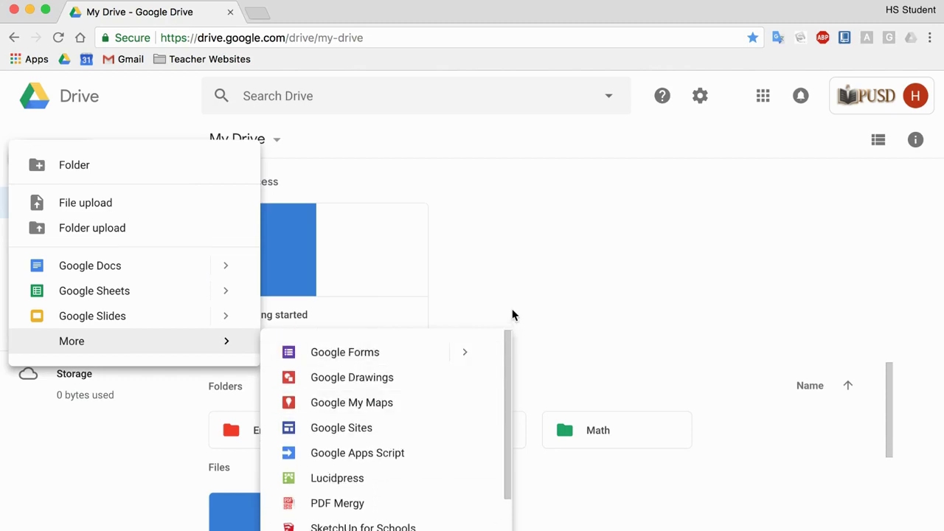
{"action": "left_click", "coordinate": [517, 272]}
{"action": "left_click", "coordinate": [72, 159]}
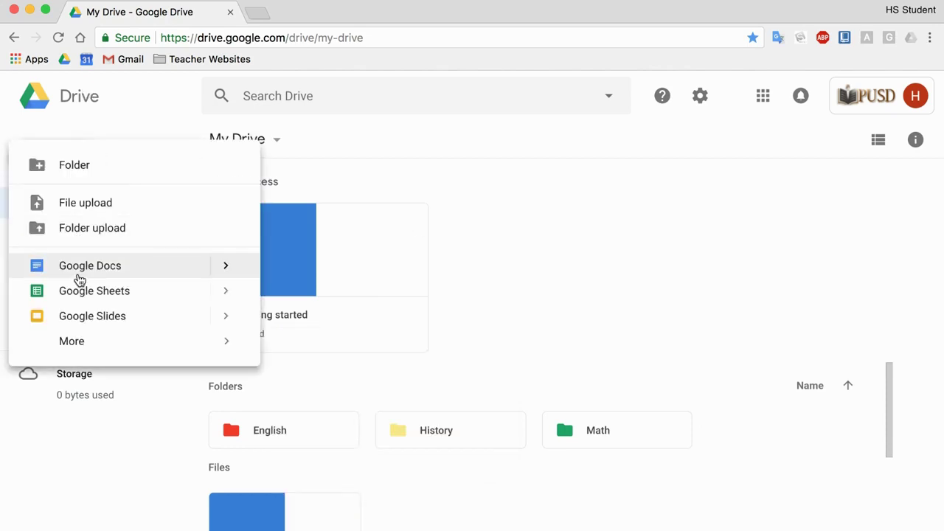
Step: Create a blank Google Doc titled 'English'
{"action": "left_click", "coordinate": [78, 276]}
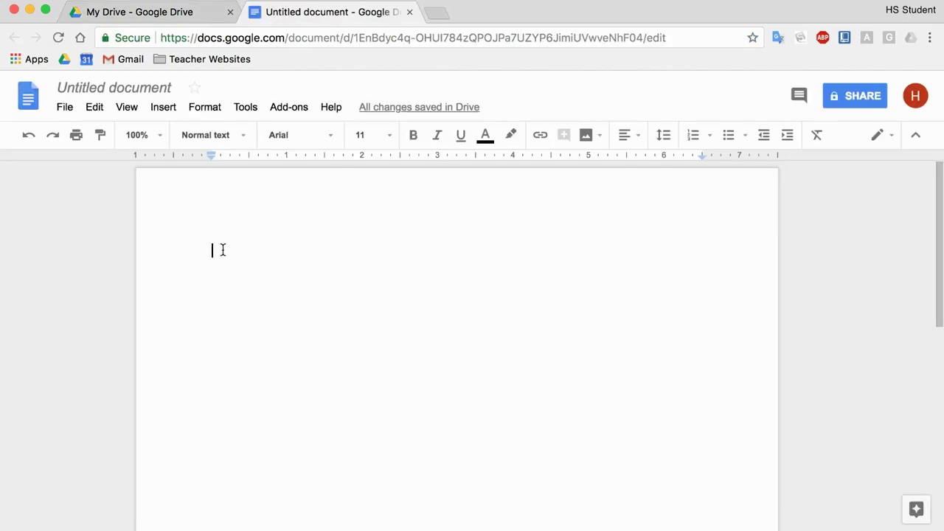
{"action": "left_click", "coordinate": [112, 88]}
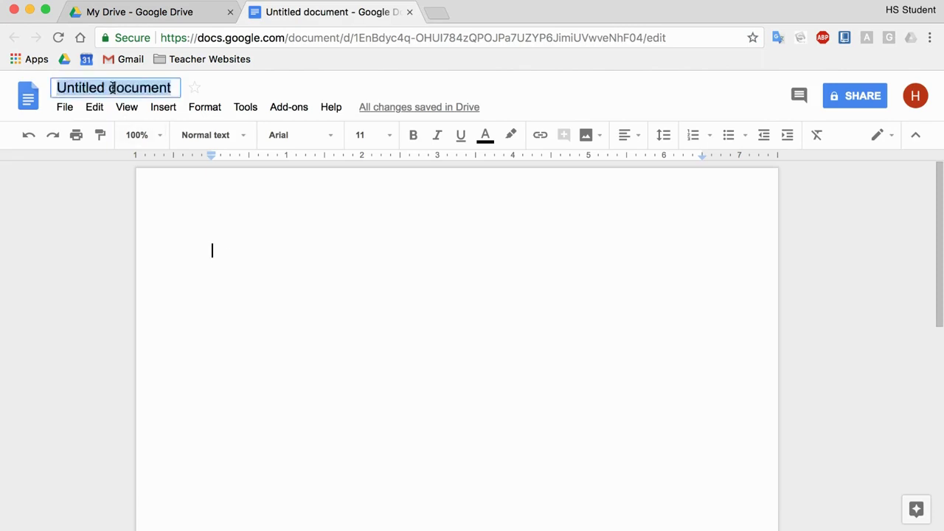
{"action": "type", "text": "English"}
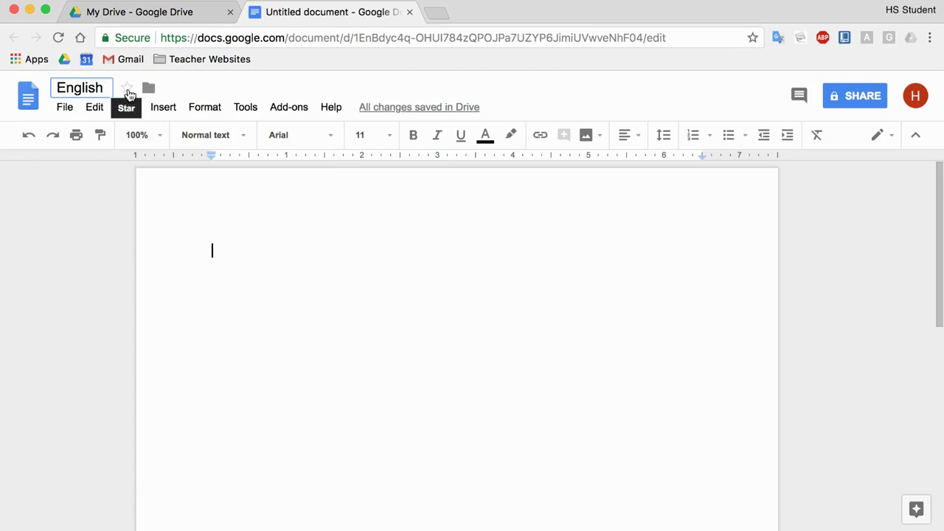
{"action": "key", "text": "Return"}
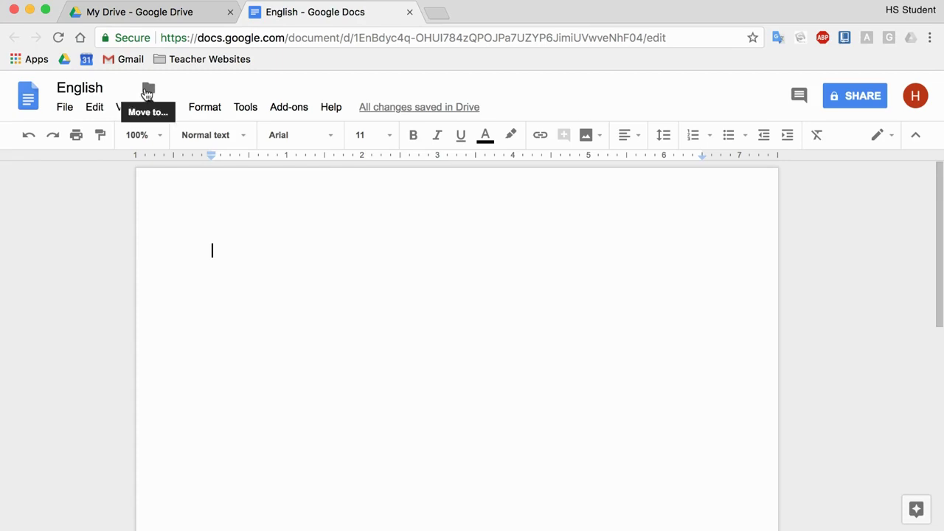
Step: Move the English document into the English folder
{"action": "left_click", "coordinate": [147, 90]}
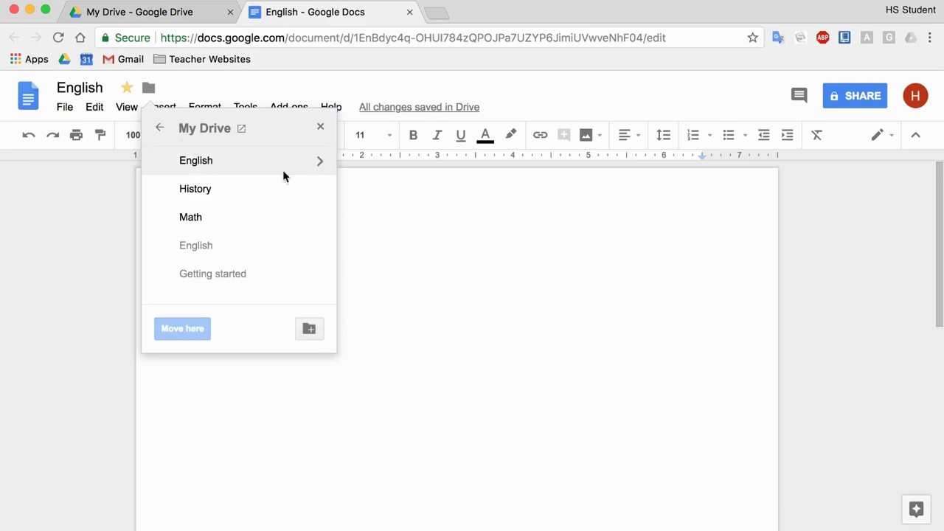
{"action": "left_click", "coordinate": [319, 164]}
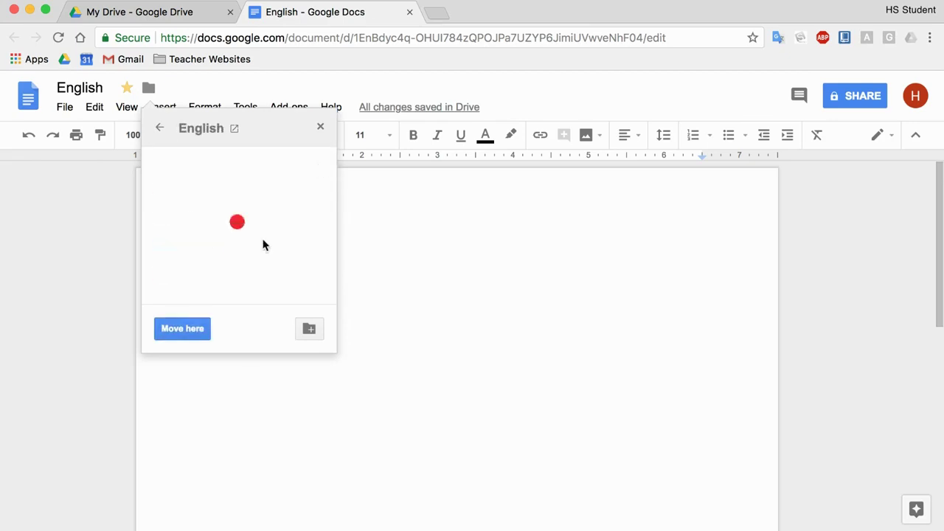
{"action": "left_click", "coordinate": [183, 329]}
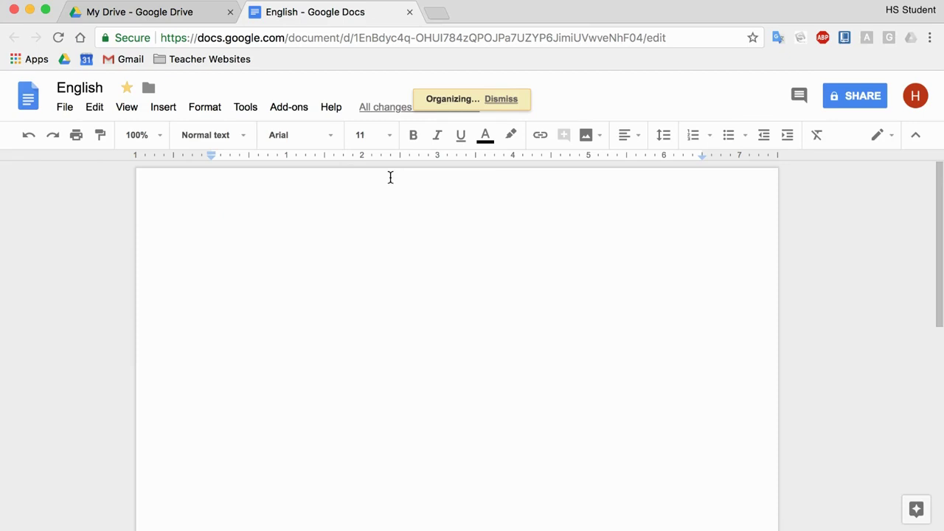
Step: Check Starred and Recent in Drive, then open the English folder from My Drive
{"action": "left_click", "coordinate": [153, 14]}
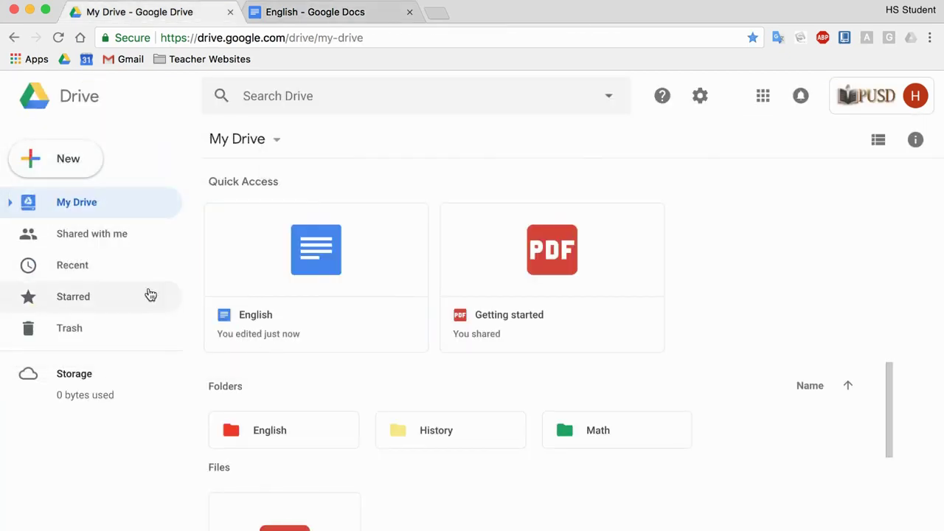
{"action": "left_click", "coordinate": [119, 298]}
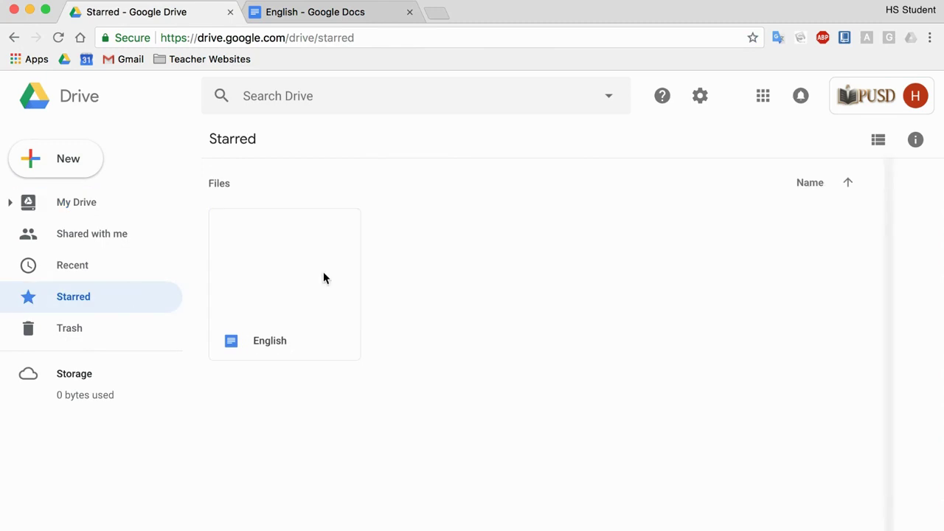
{"action": "left_click", "coordinate": [95, 269]}
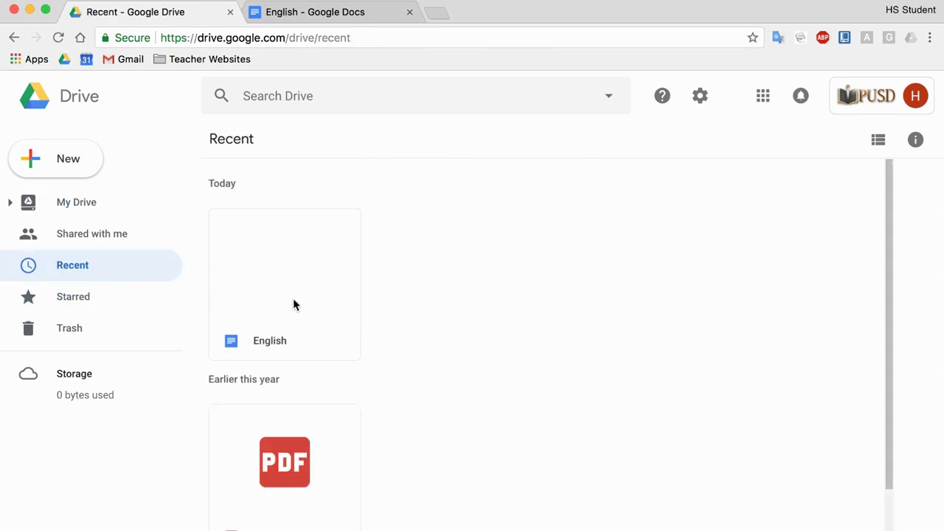
{"action": "left_click", "coordinate": [97, 205]}
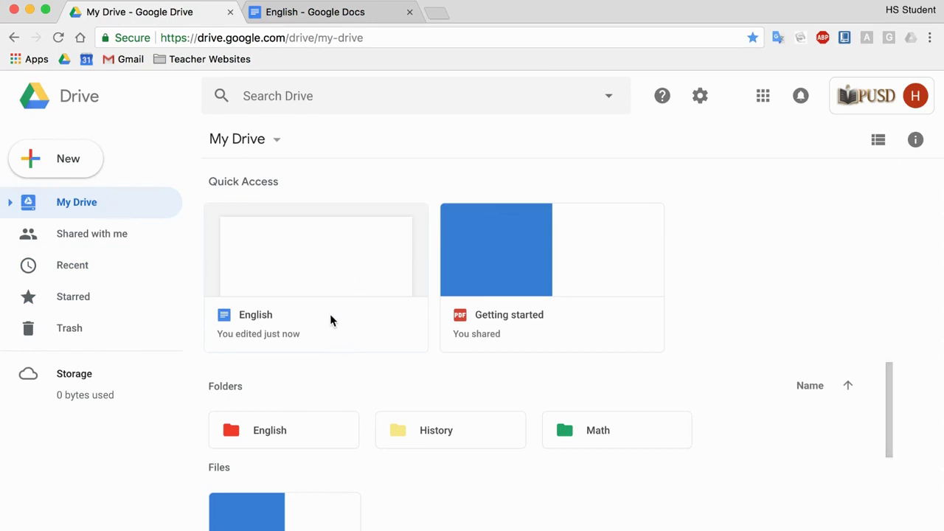
{"action": "double_click", "coordinate": [304, 425]}
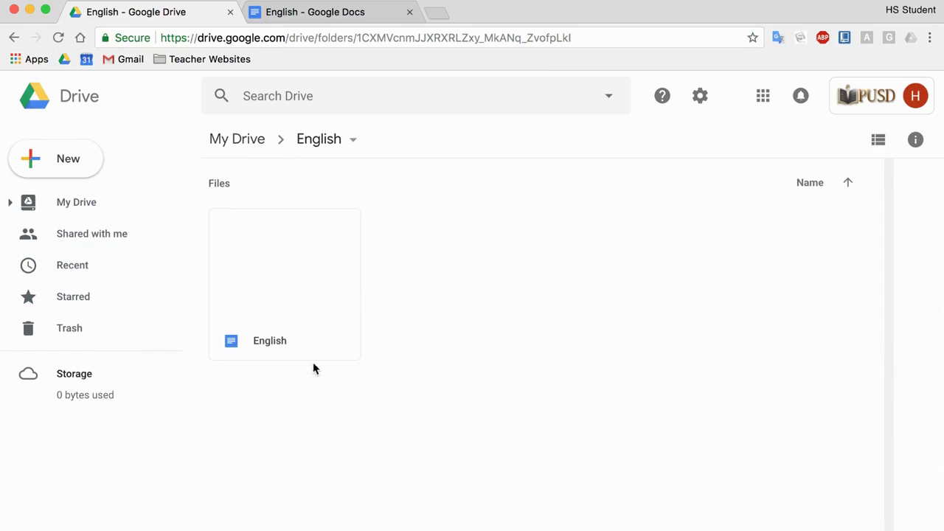
Step: Drag the English document into the History folder, view it there, then drag it toward English
{"action": "left_click_drag", "start_coordinate": [305, 278], "coordinate": [76, 260]}
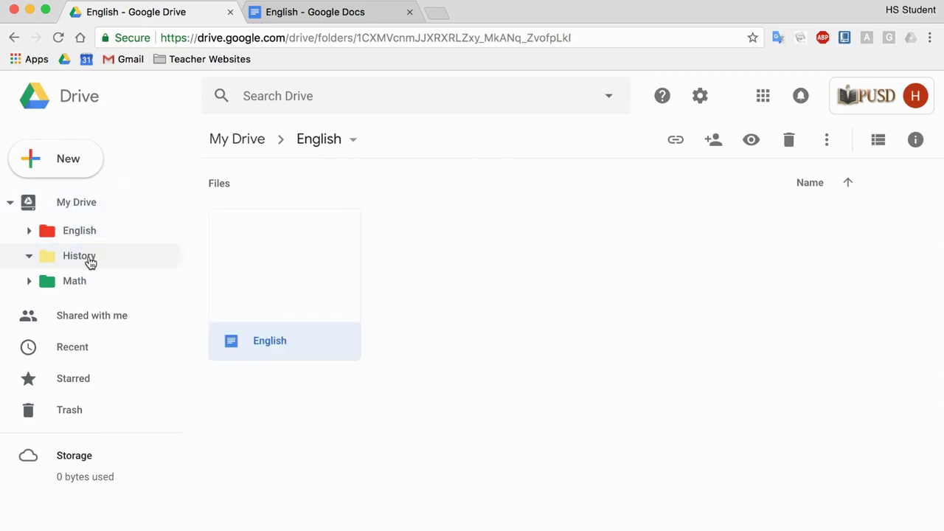
{"action": "left_click", "coordinate": [89, 258]}
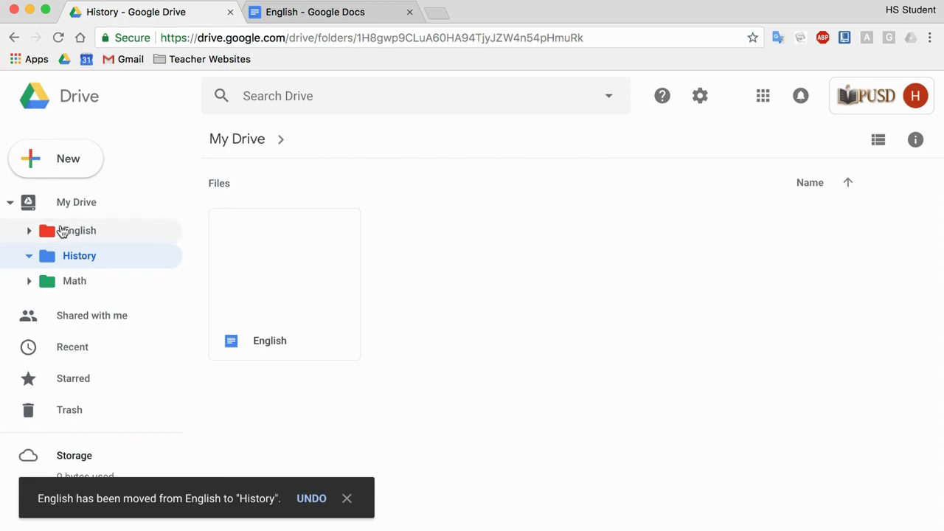
{"action": "left_click", "coordinate": [76, 204]}
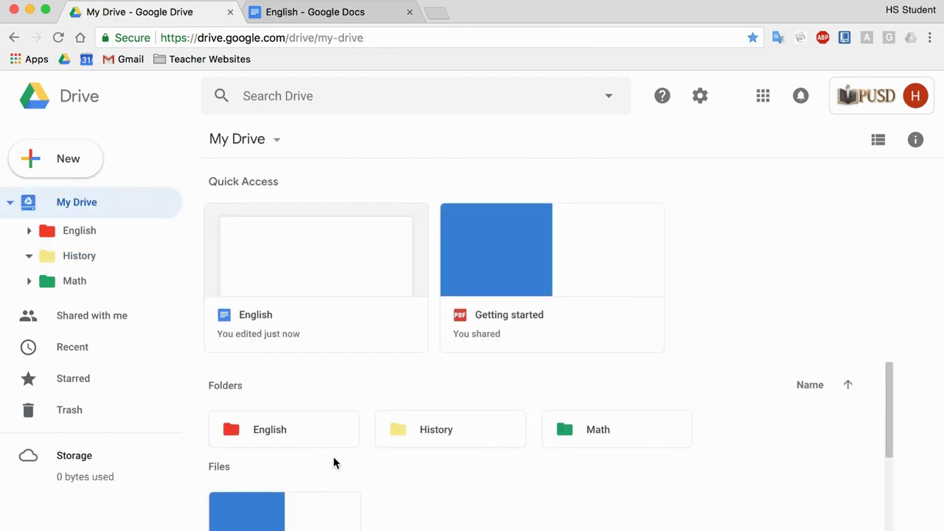
{"action": "double_click", "coordinate": [423, 437]}
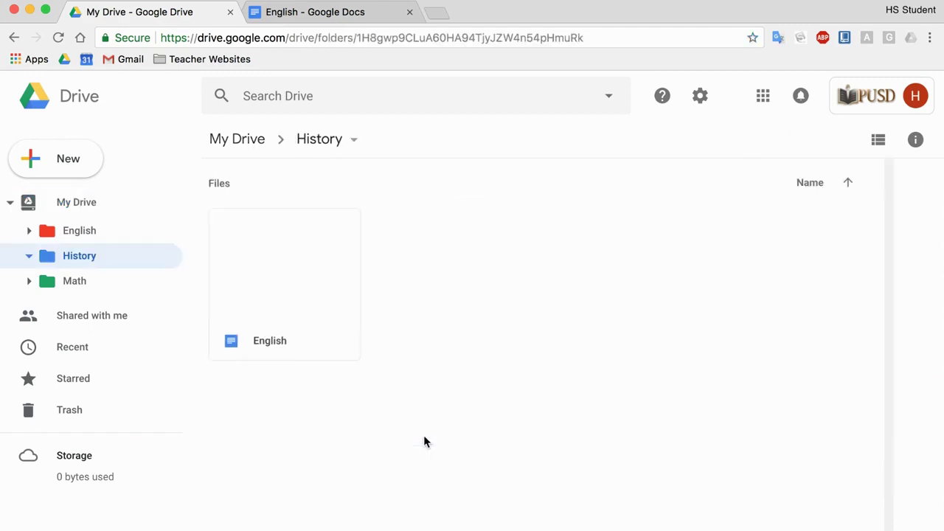
{"action": "left_click_drag", "start_coordinate": [330, 321], "coordinate": [78, 241]}
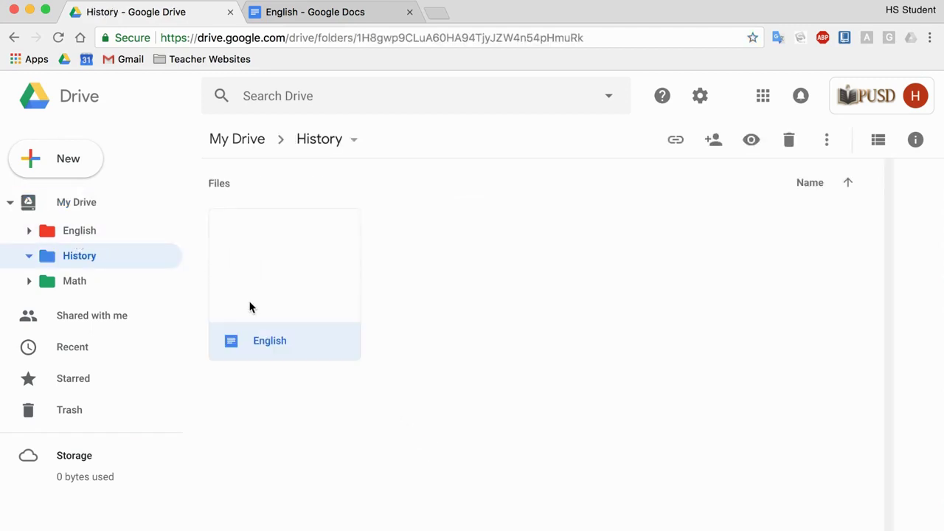
Step: Share the English document with the collaborator's e-mail address as an editor
{"action": "left_click", "coordinate": [307, 15]}
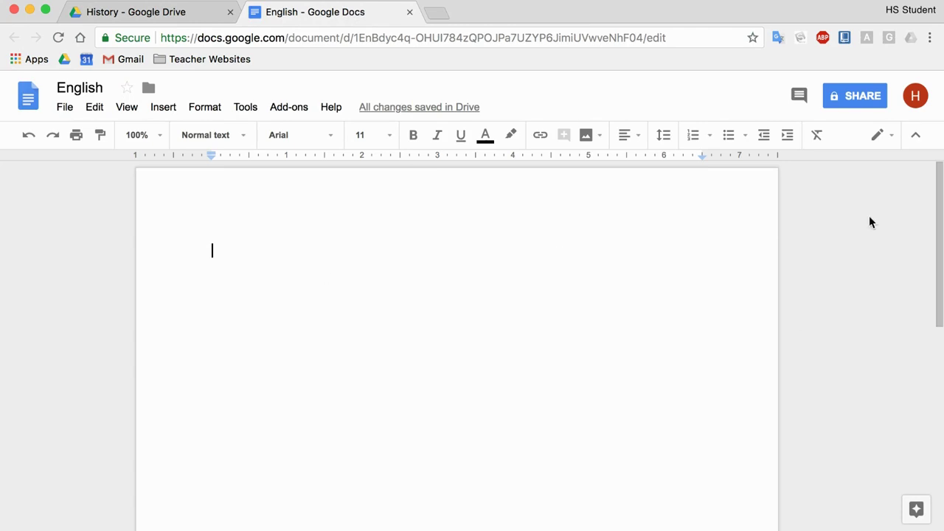
{"action": "left_click", "coordinate": [857, 104]}
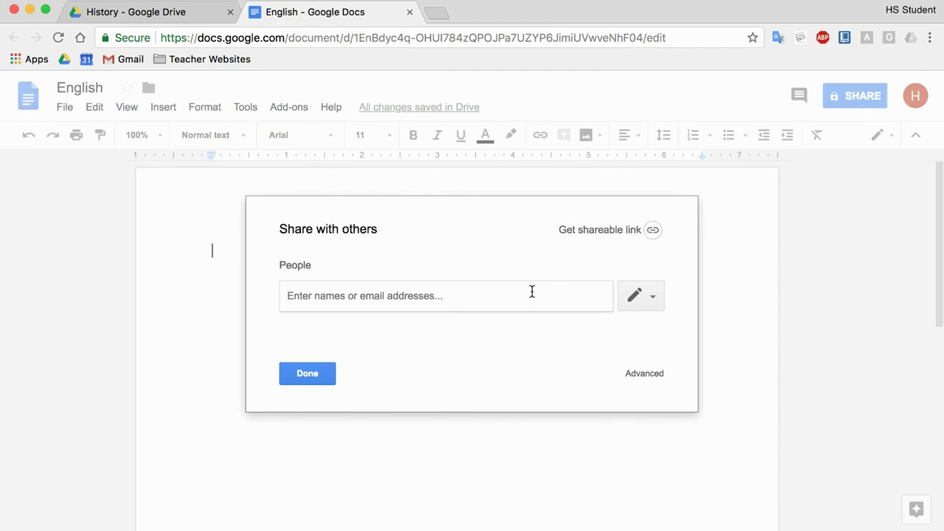
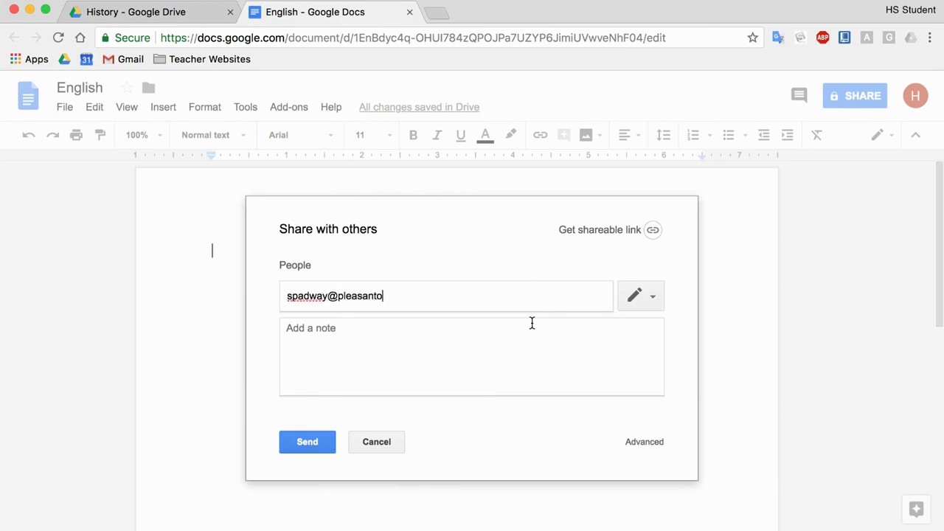
{"action": "left_click", "coordinate": [317, 444]}
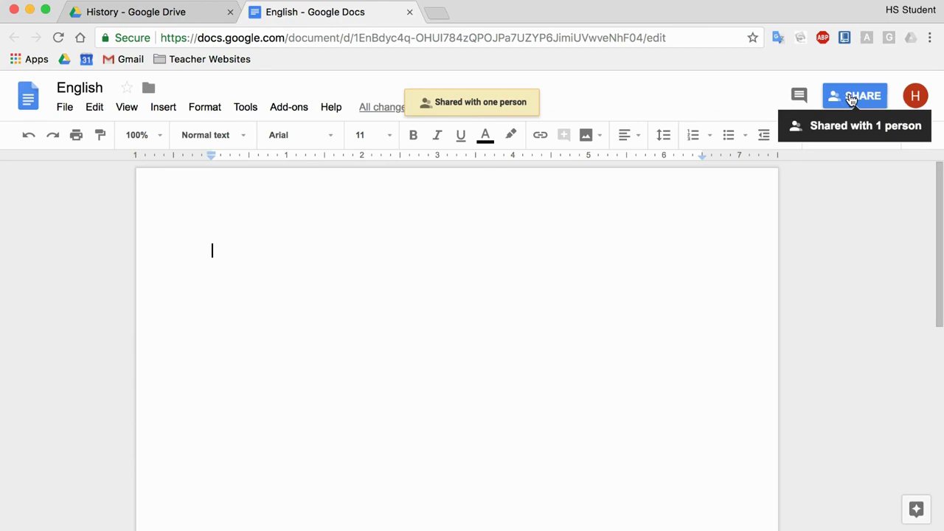
Step: Open the Advanced sharing settings and confirm the collaborator has Can edit access
{"action": "left_click", "coordinate": [852, 97]}
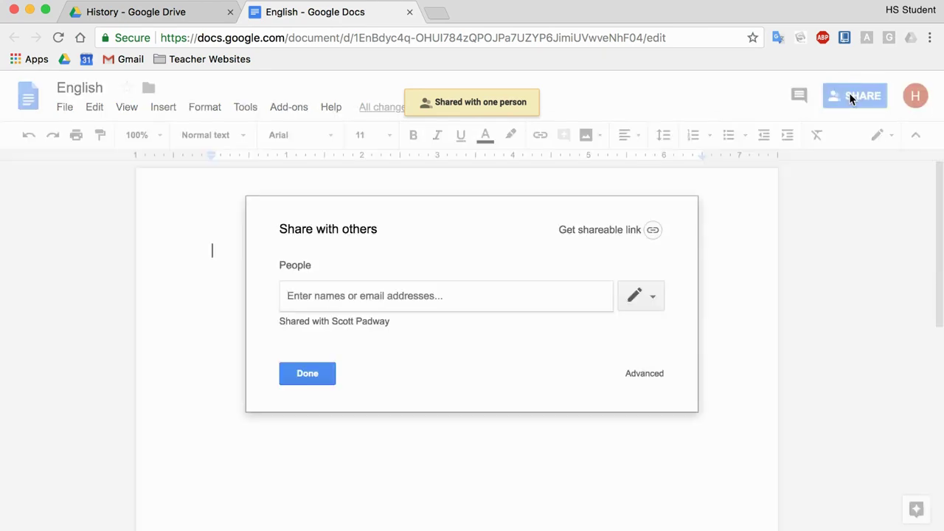
{"action": "left_click", "coordinate": [650, 375]}
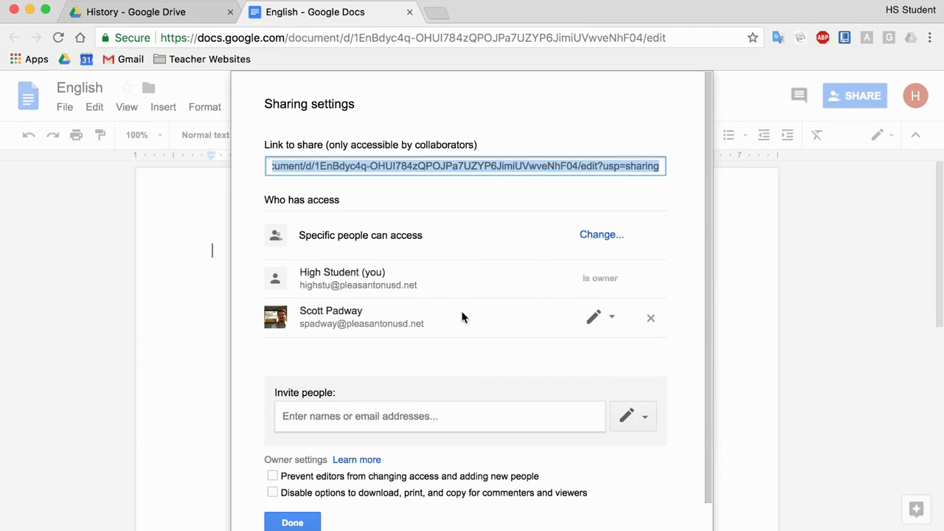
{"action": "left_click", "coordinate": [615, 318]}
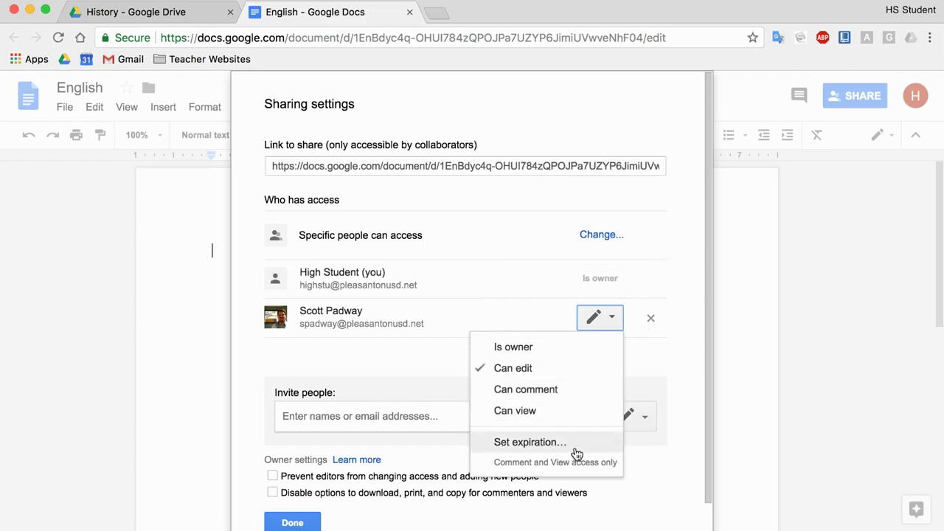
{"action": "left_click", "coordinate": [675, 334]}
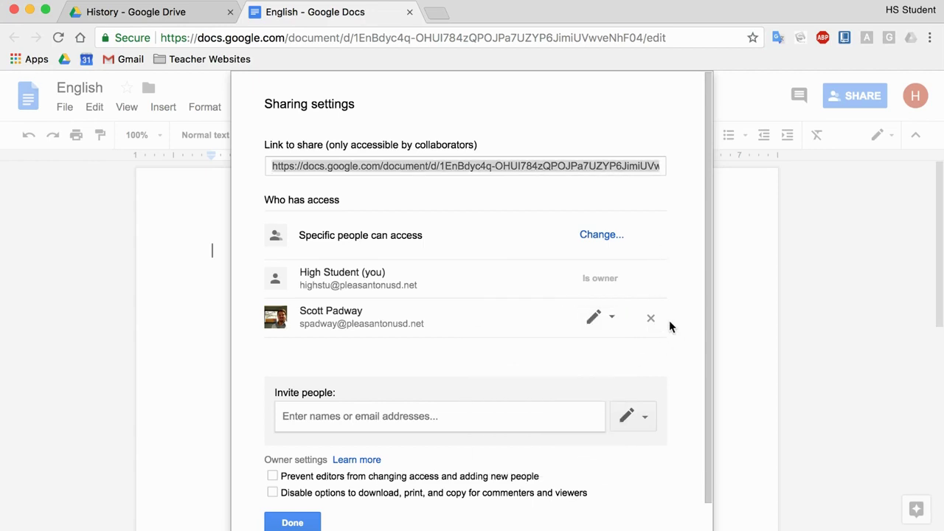
Step: Set link sharing to 'On - Anyone with the link' with Can view access
{"action": "left_click", "coordinate": [593, 236]}
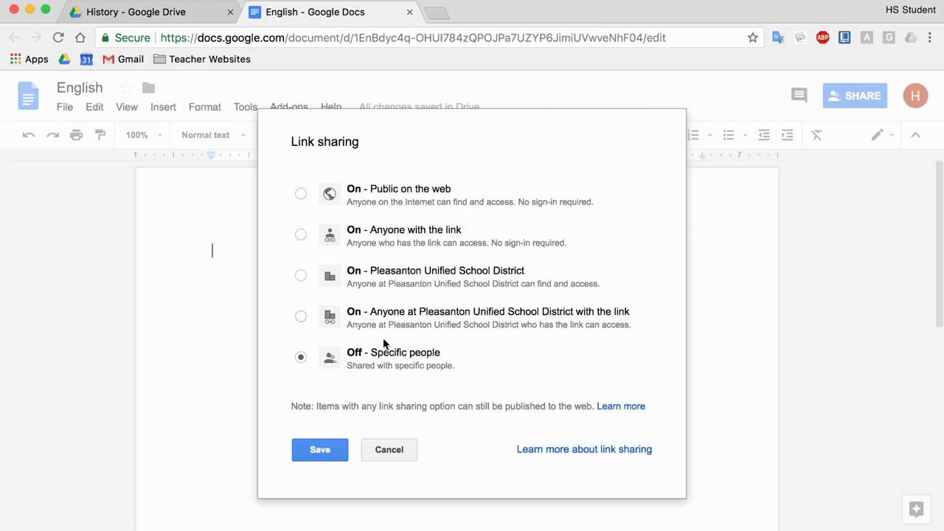
{"action": "left_click", "coordinate": [301, 316]}
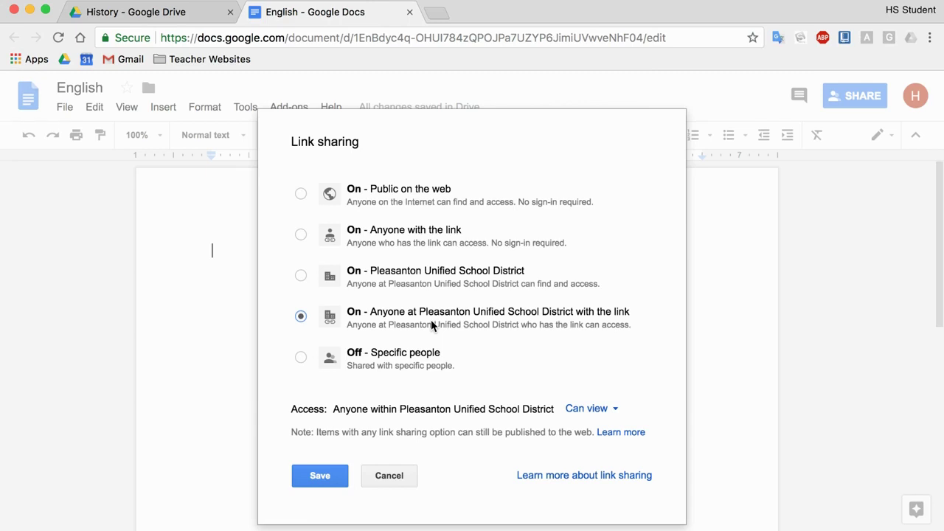
{"action": "left_click", "coordinate": [591, 409]}
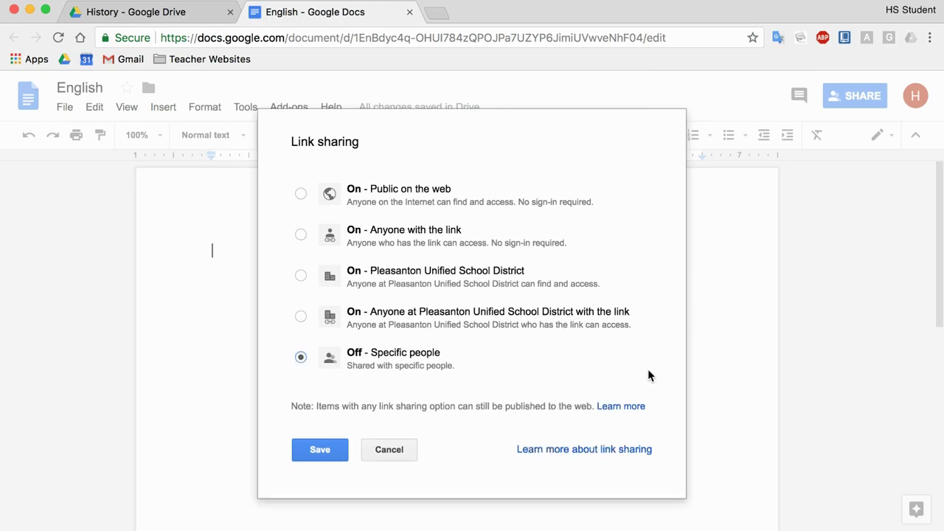
{"action": "left_click", "coordinate": [508, 333]}
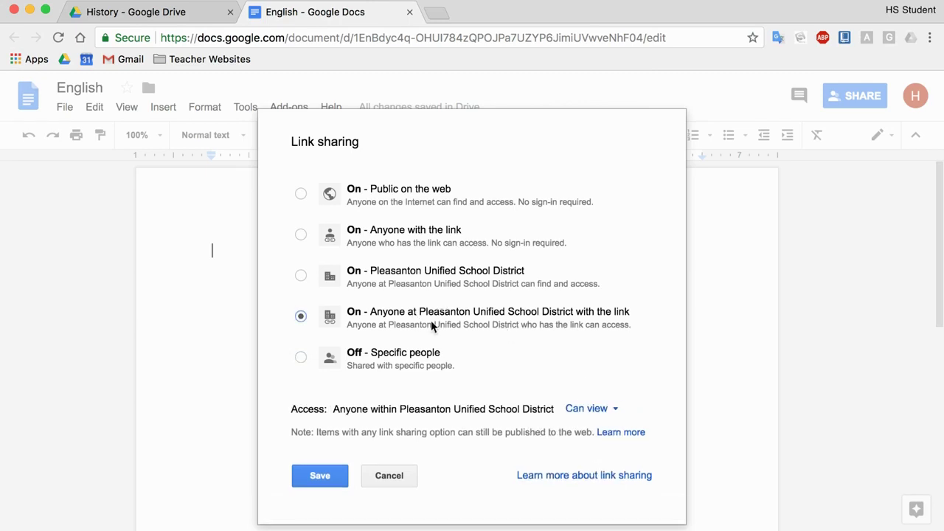
{"action": "left_click", "coordinate": [406, 235]}
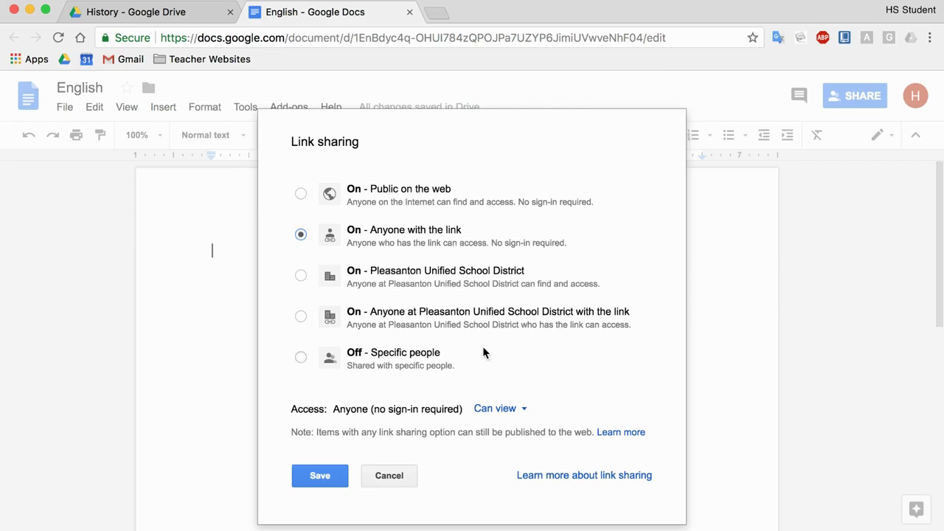
{"action": "left_click", "coordinate": [504, 410]}
{"action": "left_click", "coordinate": [577, 385]}
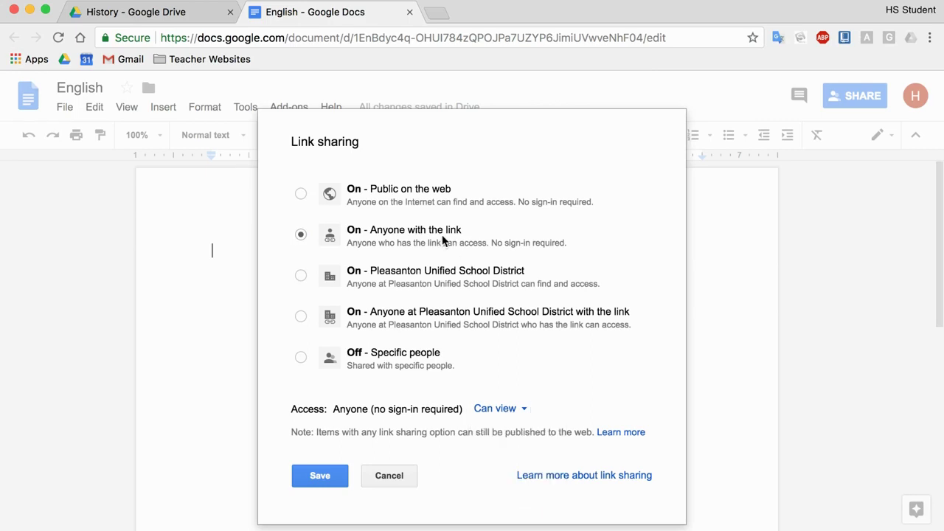